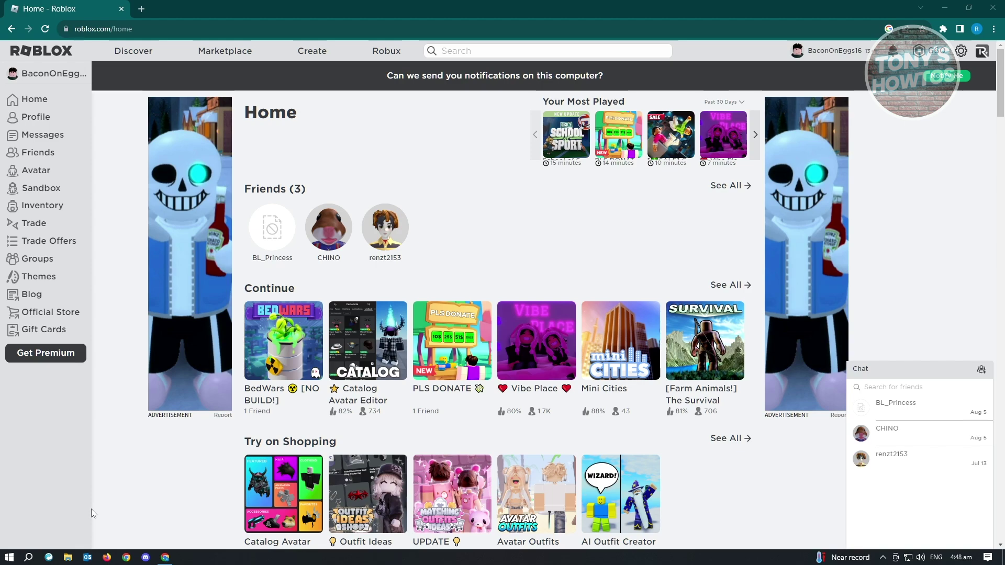
Minimize the Chrome window showing the Roblox home page to reveal the desktop
left_click(946, 7)
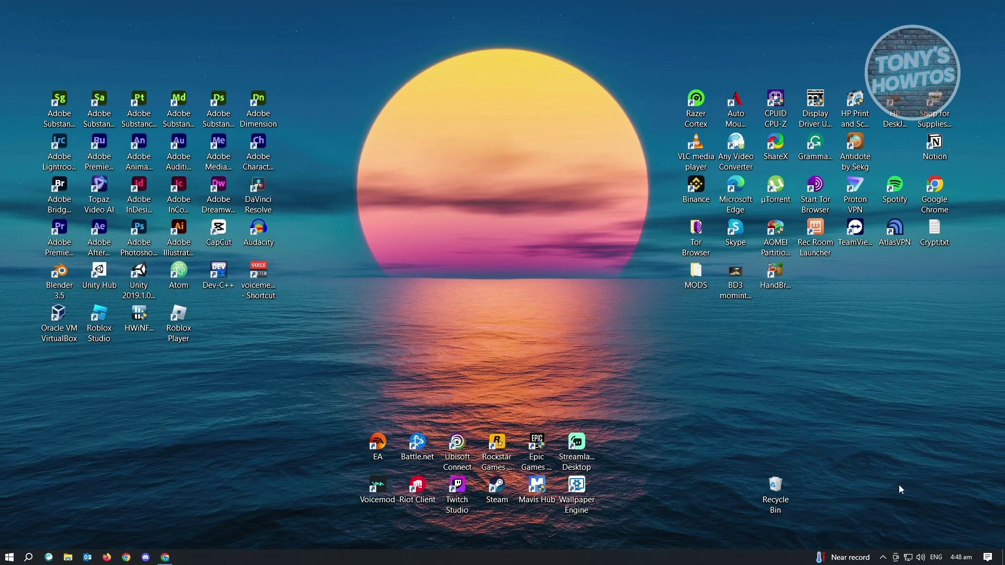
left_click(883, 558)
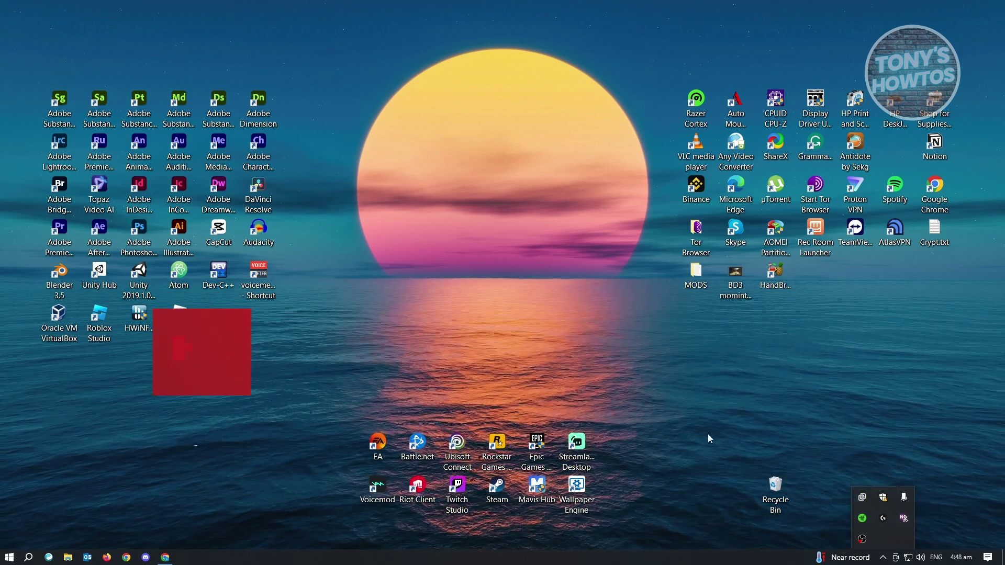
right_click(863, 498)
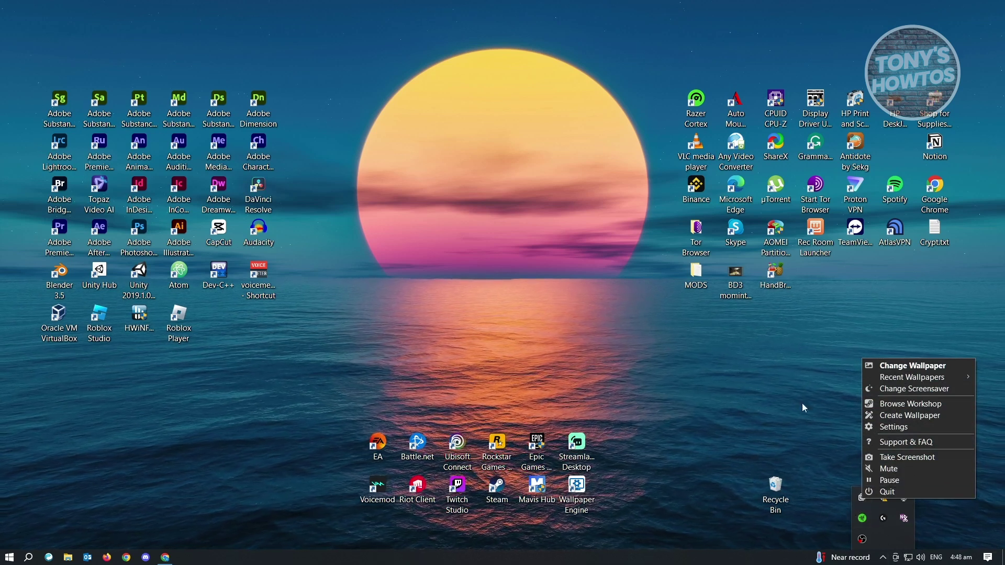
left_click(901, 544)
left_click(691, 392)
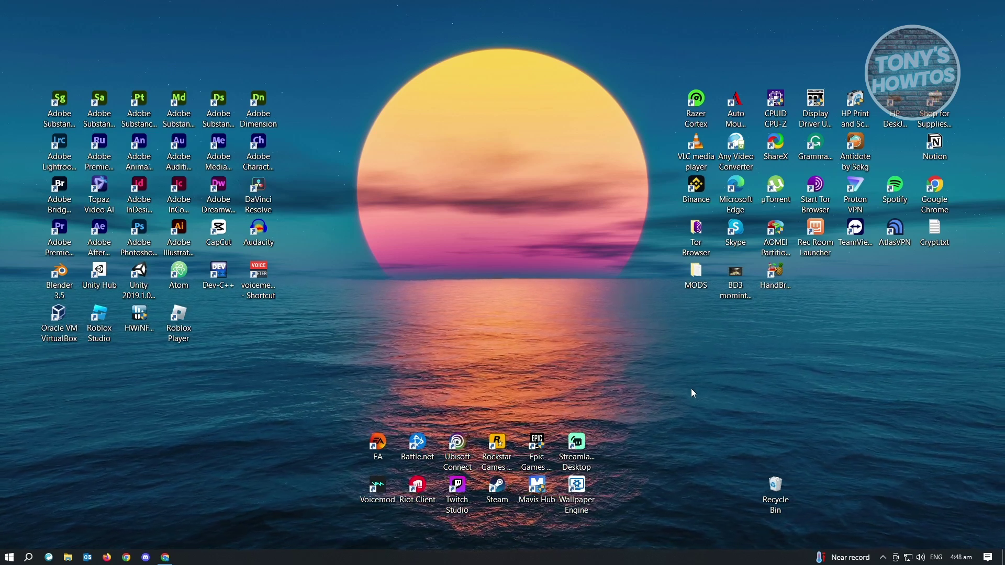
Open Task Manager with Ctrl+Shift+Esc, switch it to More details, and centre the window
key("ctrl+shift+Escape")
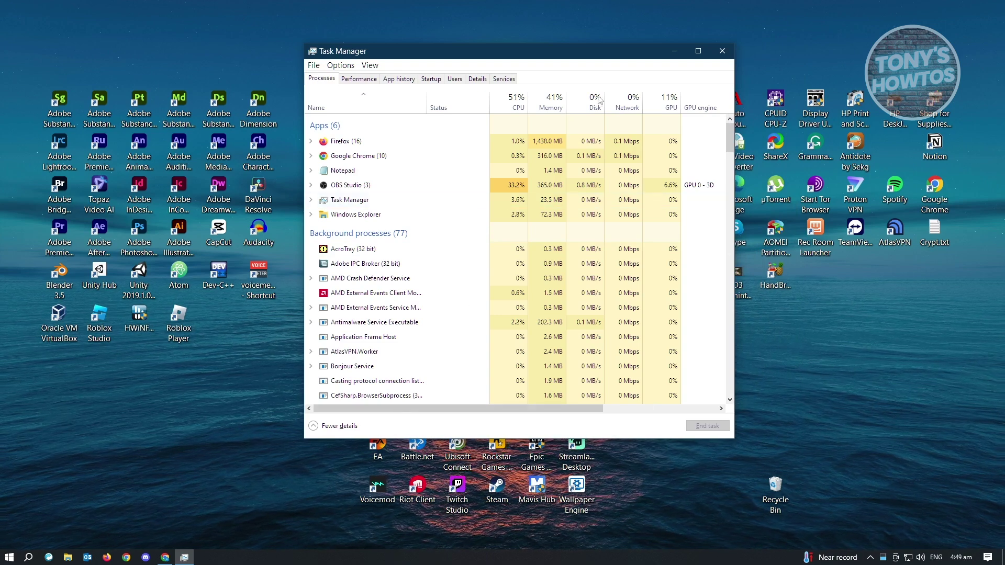
left_click_drag(538, 52, 489, 54)
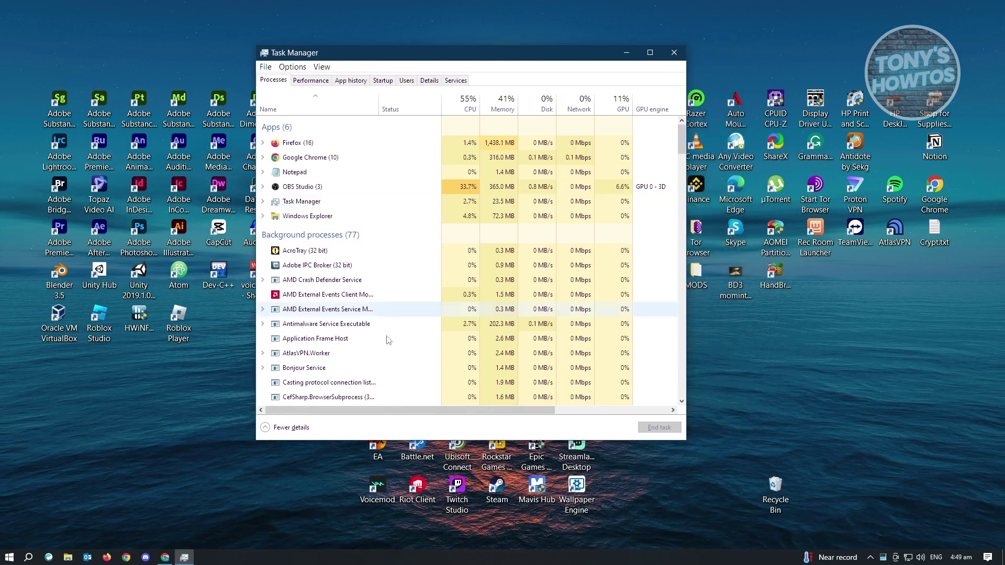
left_click(287, 428)
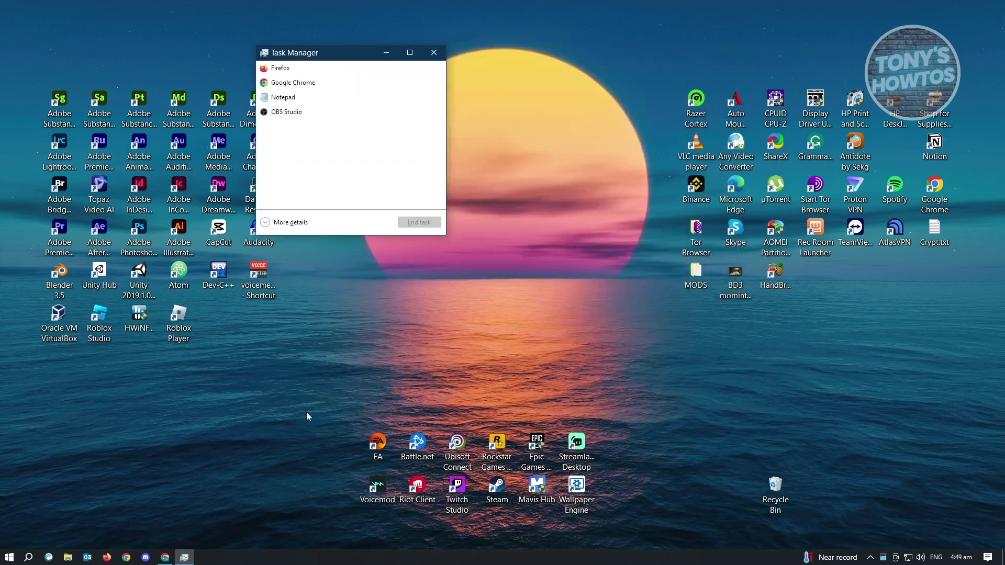
left_click(274, 223)
left_click_drag(391, 54, 469, 44)
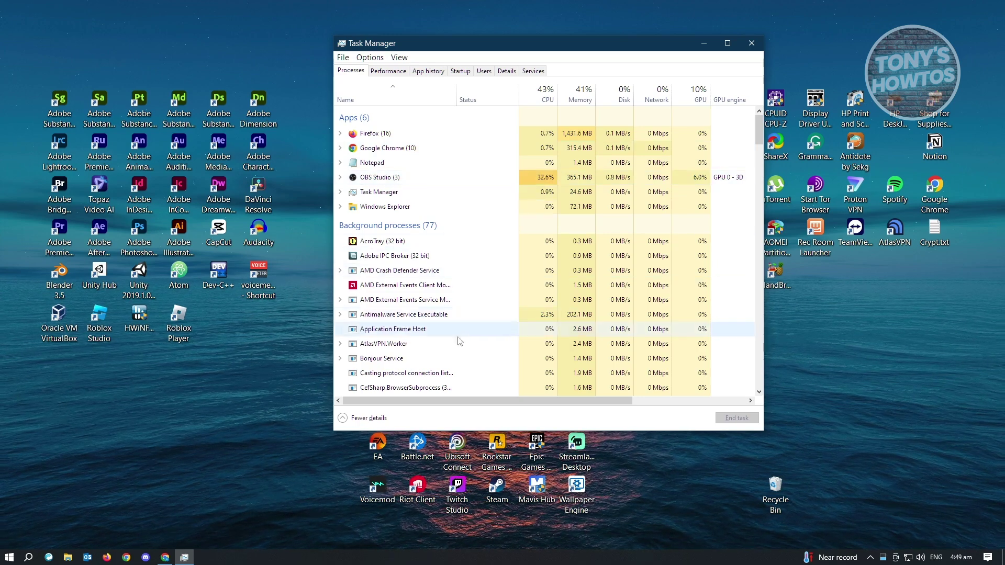
Scroll through the background processes and inspect the G HUB process's actions
scroll(458, 335, "down", 3)
scroll(459, 341, "down", 2)
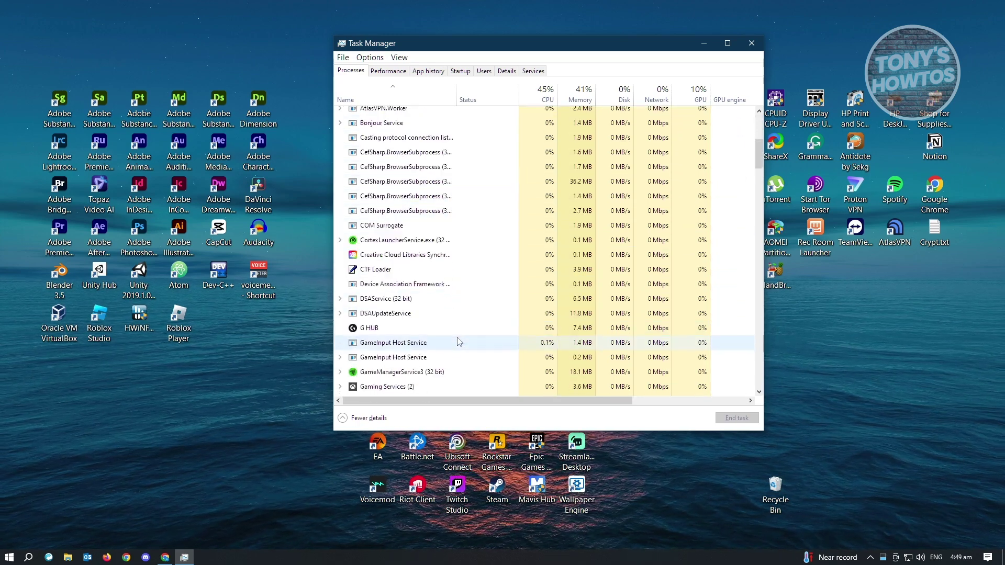
scroll(458, 340, "up", 5)
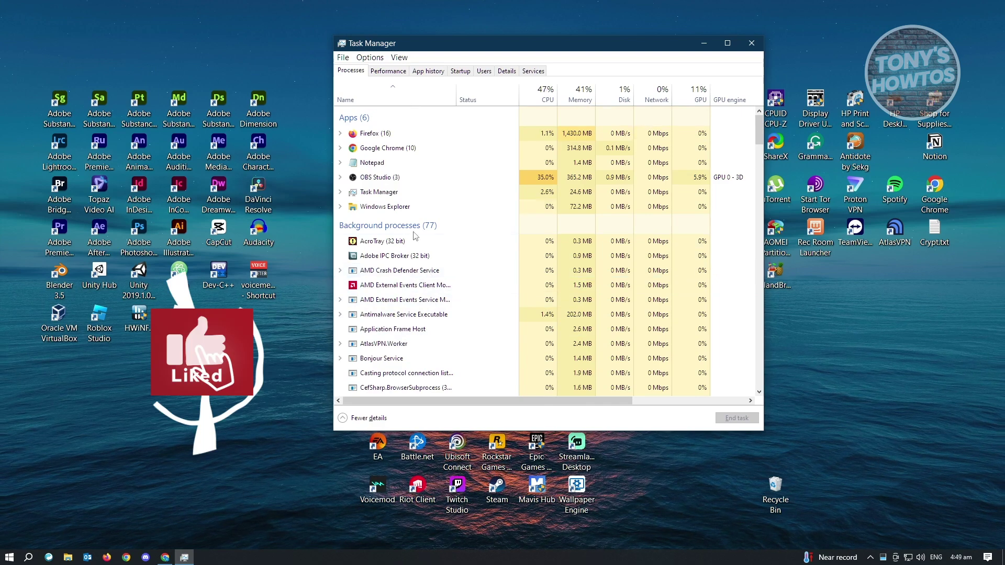
scroll(413, 287, "down", 5)
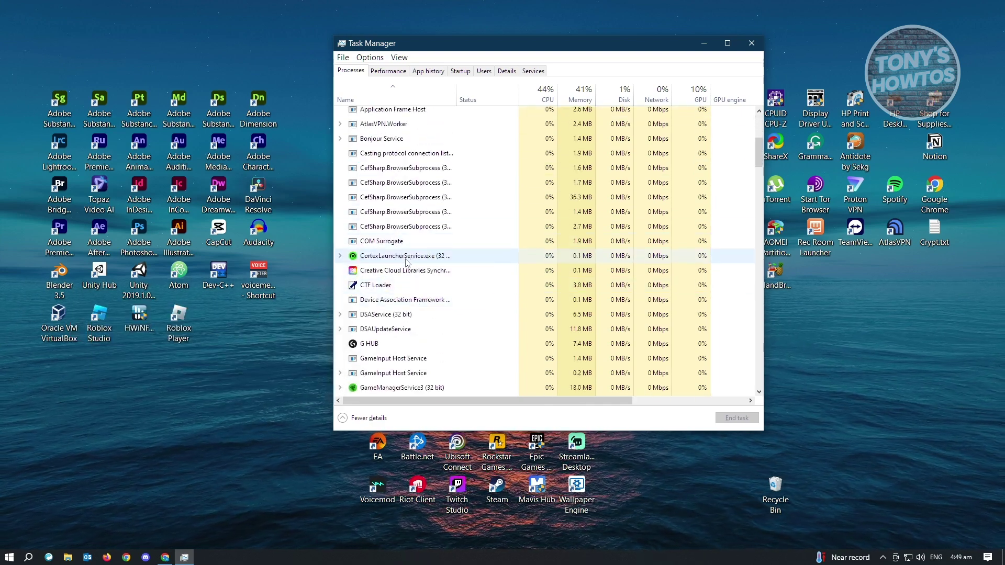
scroll(404, 264, "down", 2)
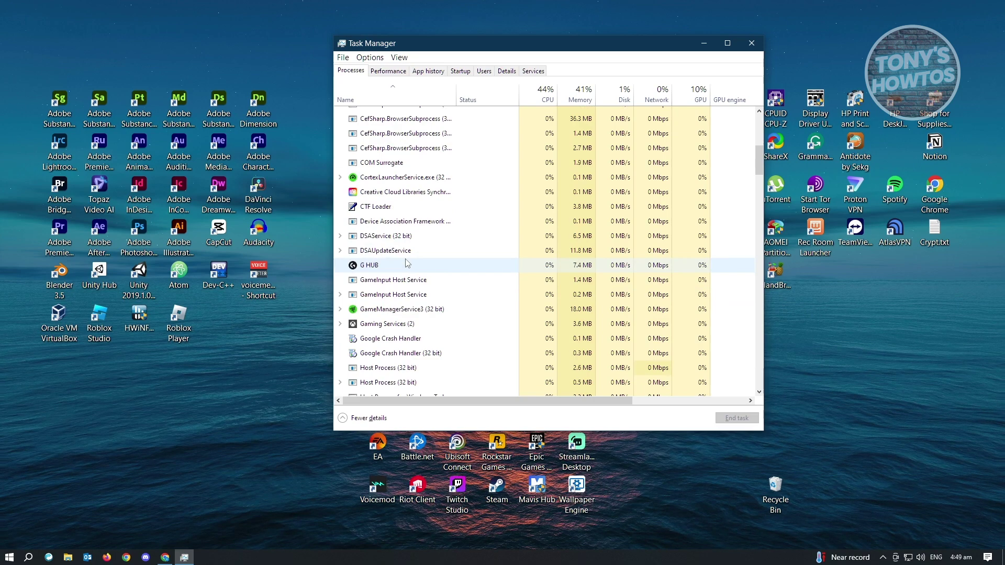
right_click(370, 267)
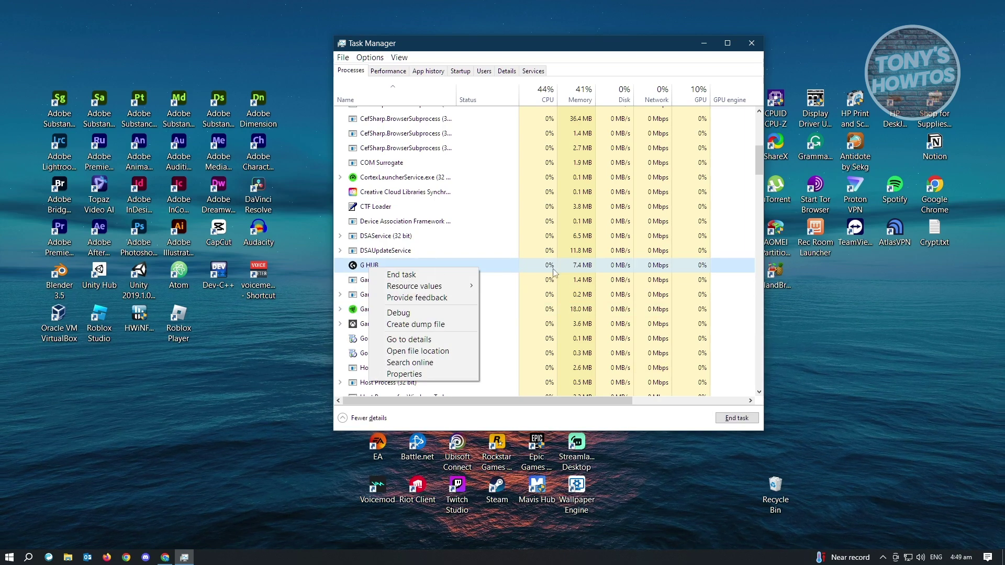
left_click(510, 267)
Select the Riot Client (32 bit) process, review the rest of the list, and close Task Manager
scroll(510, 269, "down", 2)
scroll(510, 269, "down", 4)
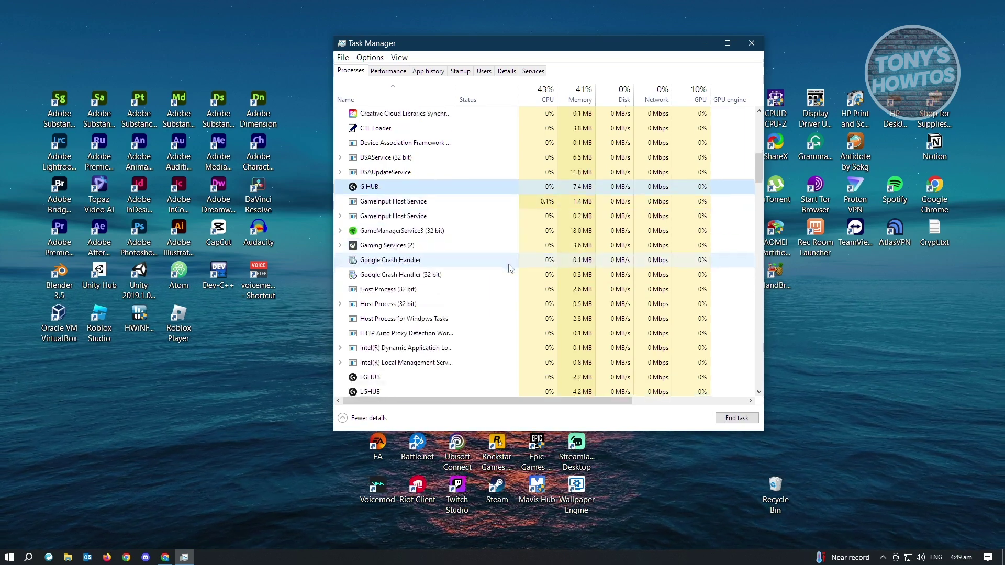
scroll(508, 269, "down", 1)
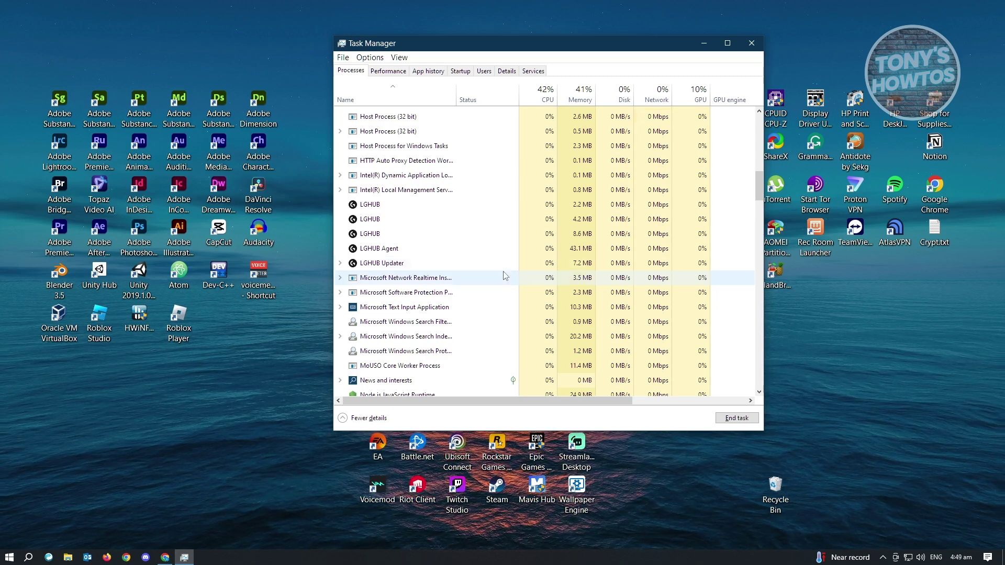
scroll(506, 274, "down", 3)
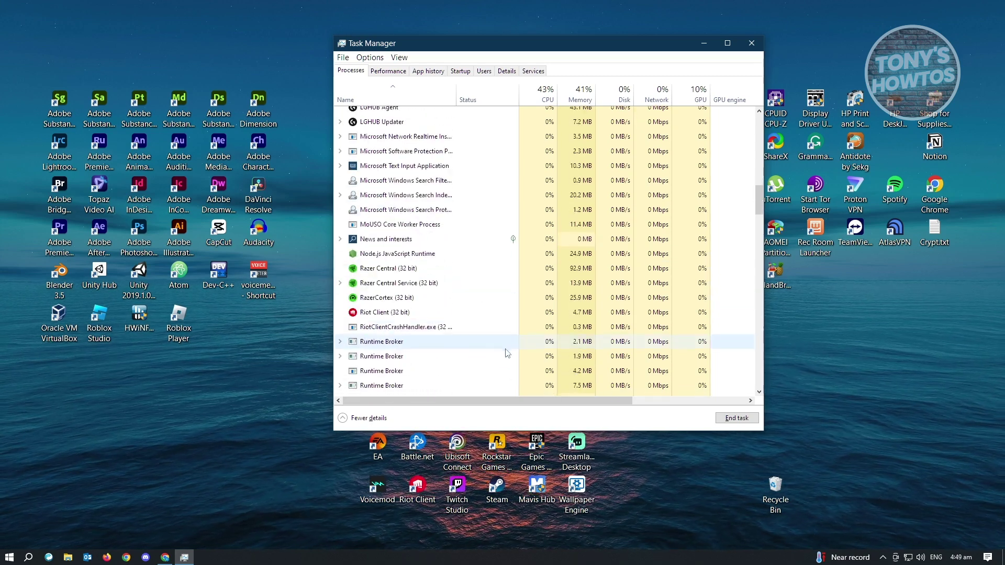
left_click(406, 317)
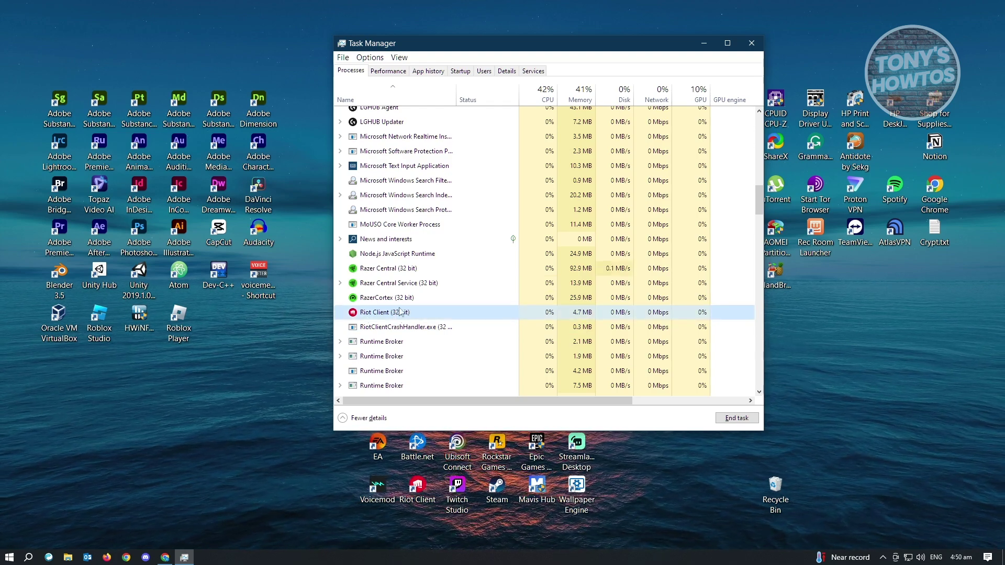
scroll(474, 378, "down", 1)
scroll(476, 381, "down", 8)
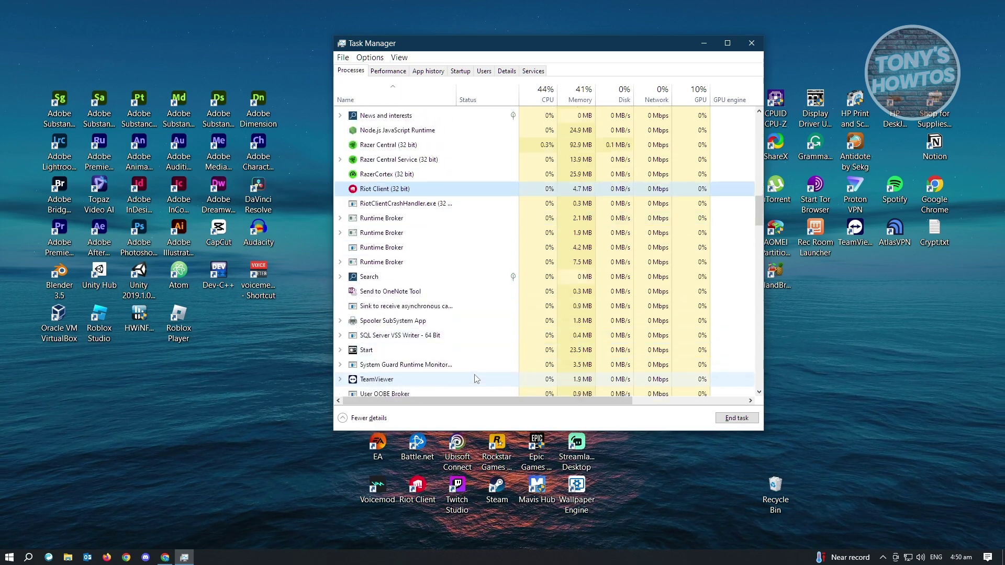
scroll(463, 374, "down", 2)
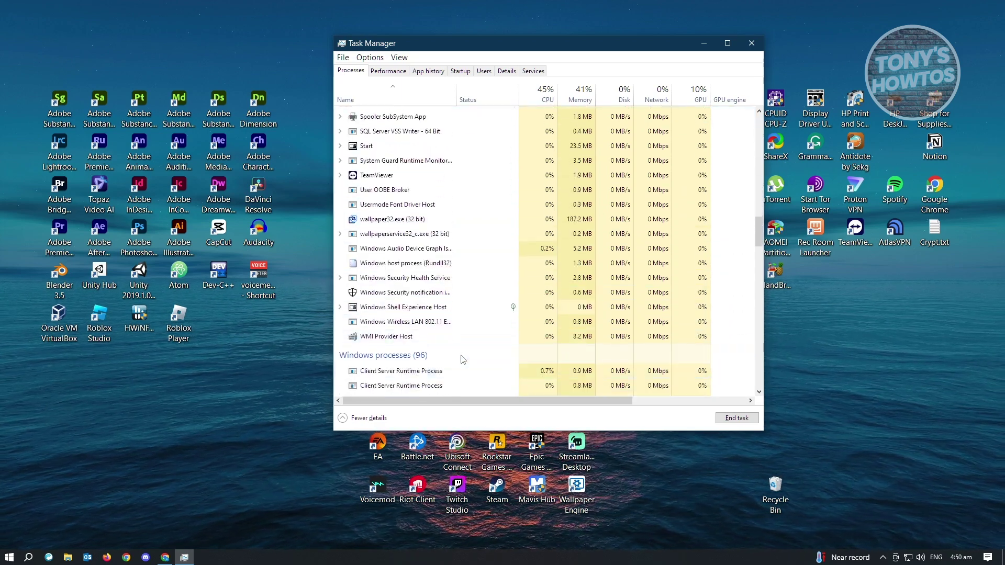
key("alt+F4")
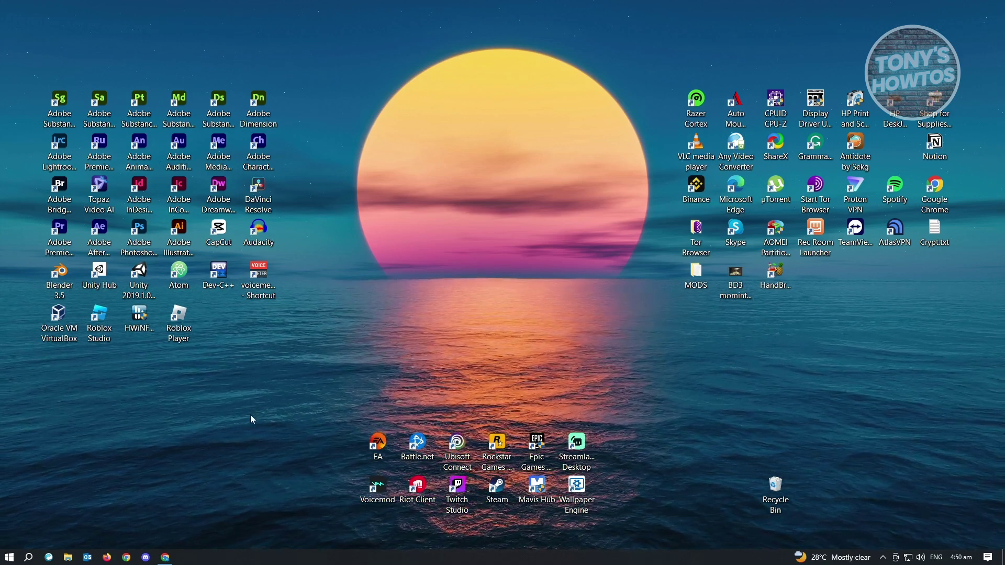
Launch 'Adjust the appearance and performance of Windows' from search and centre Performance Options
left_click(24, 559)
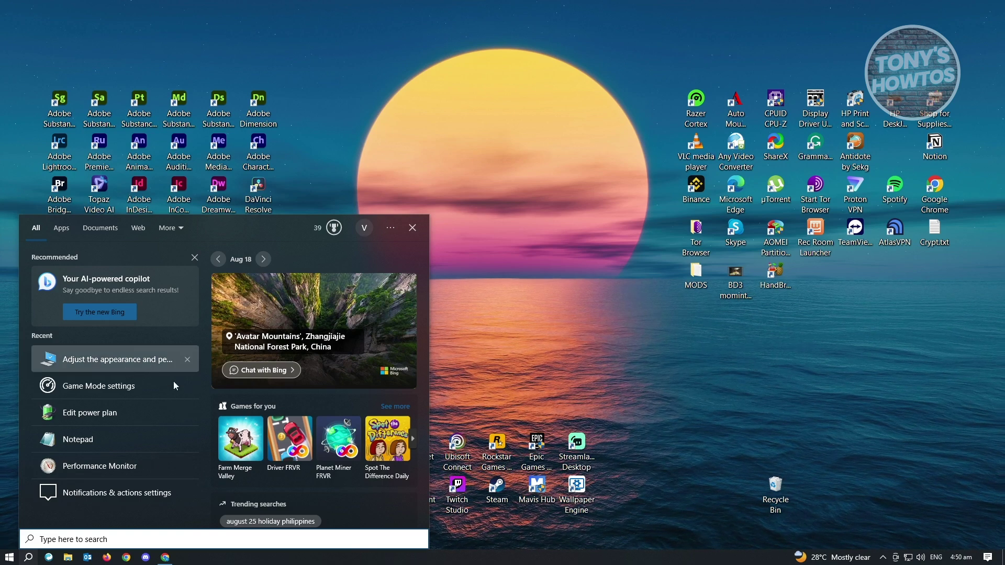
left_click(128, 363)
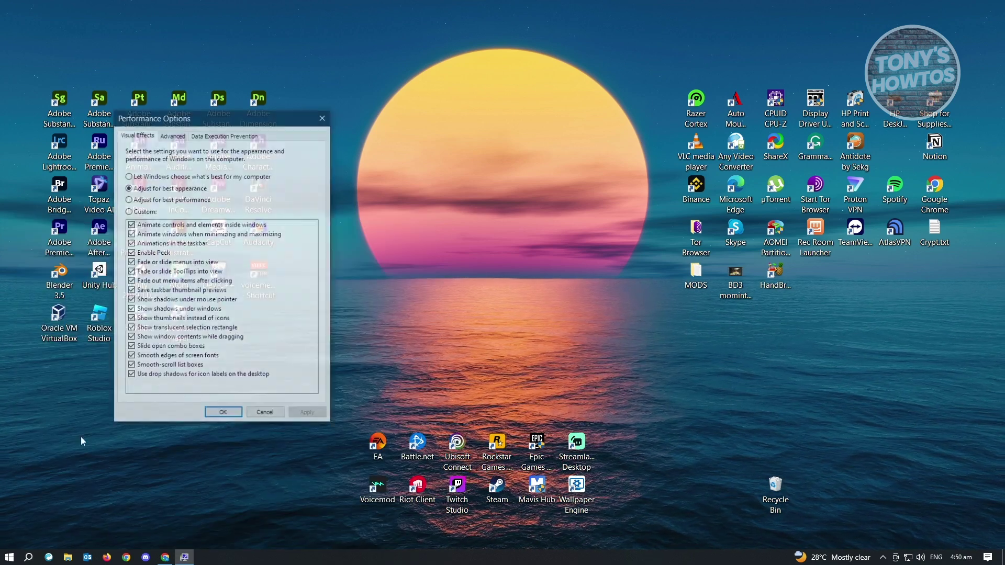
left_click_drag(277, 111, 517, 84)
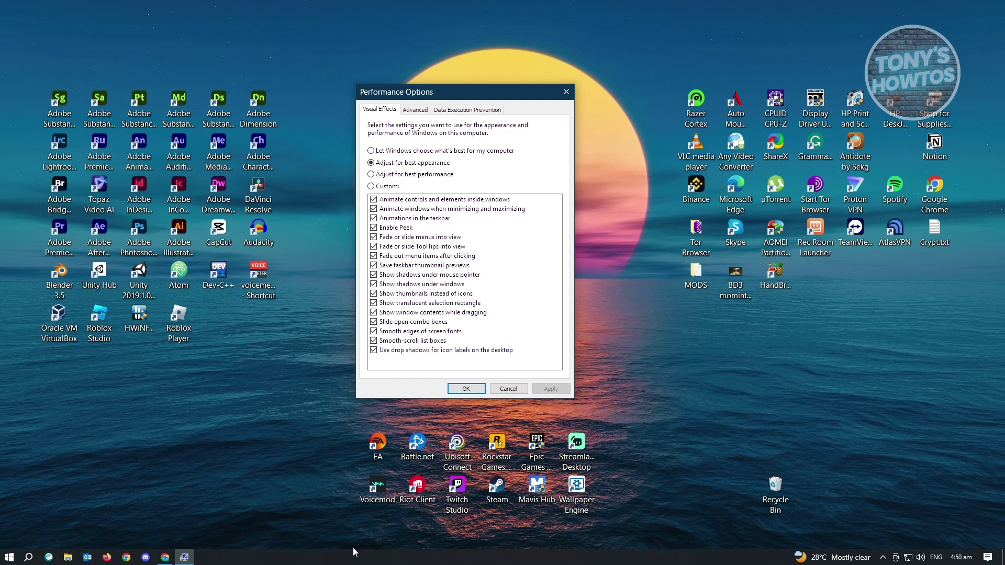
left_click_drag(476, 92, 521, 50)
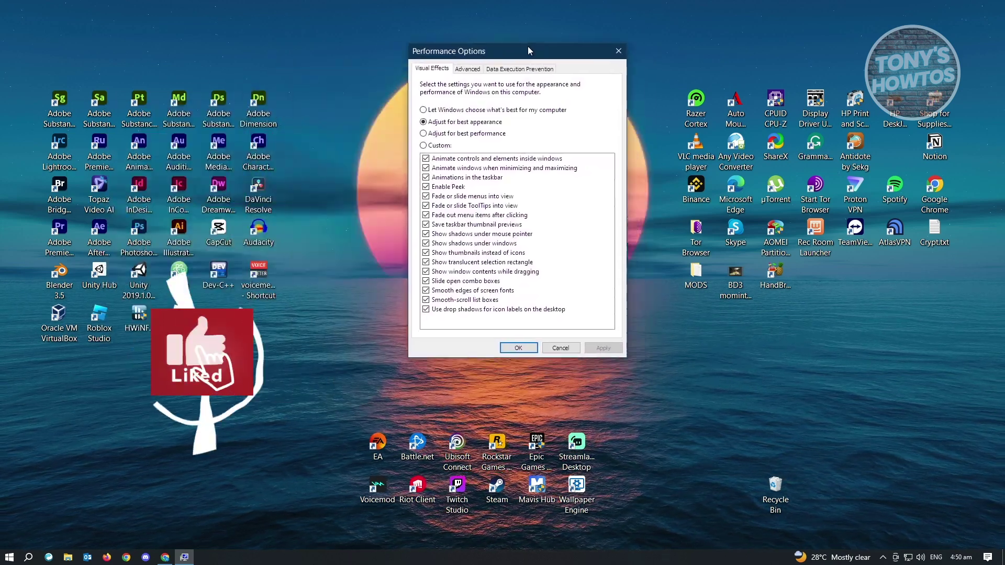
Briefly restore the Roblox browser window from the taskbar and minimize it again
left_click(167, 558)
left_click(171, 559)
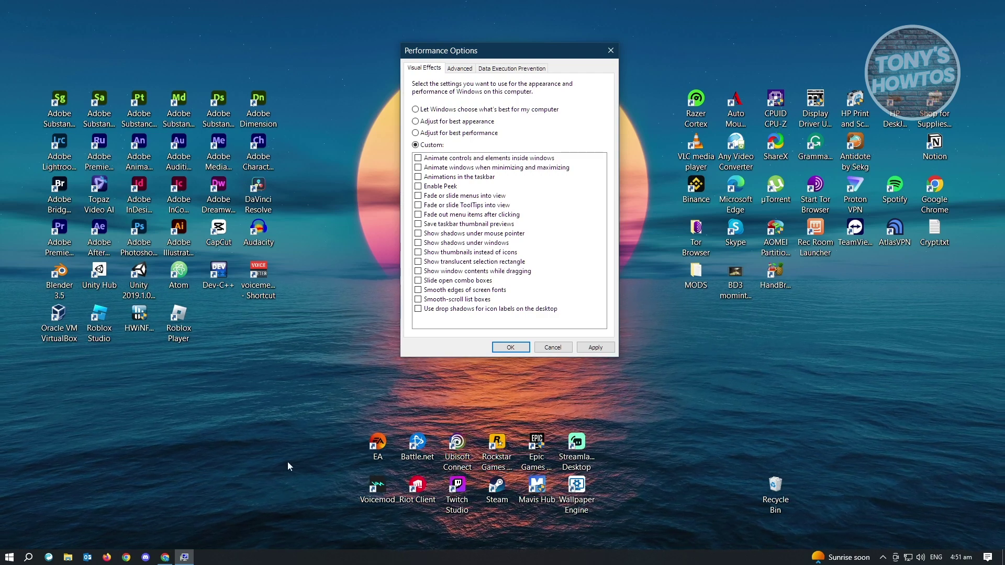
mouse_move(165, 557)
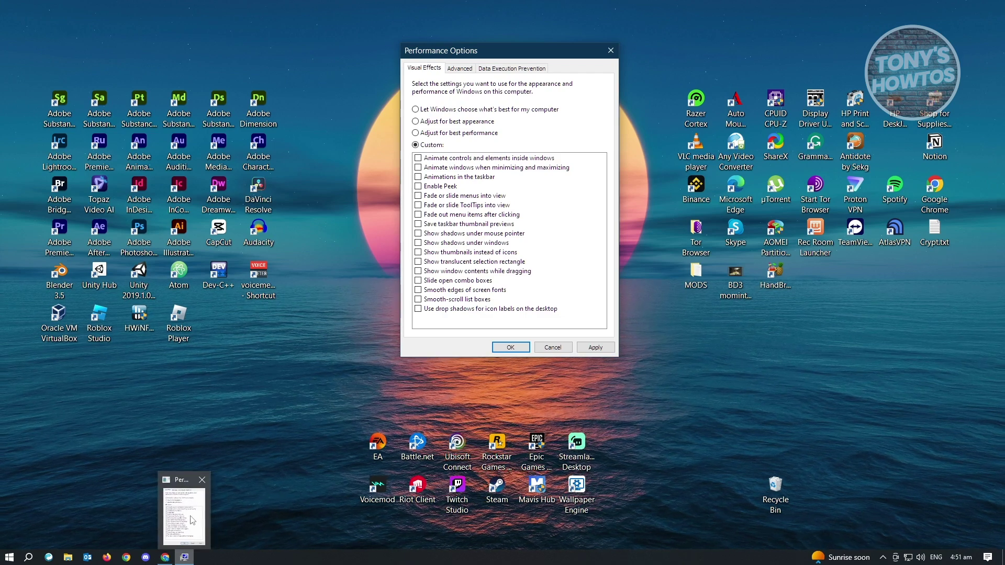
Re-enable only Enable Peek and confirm Performance Options with OK
left_click(419, 187)
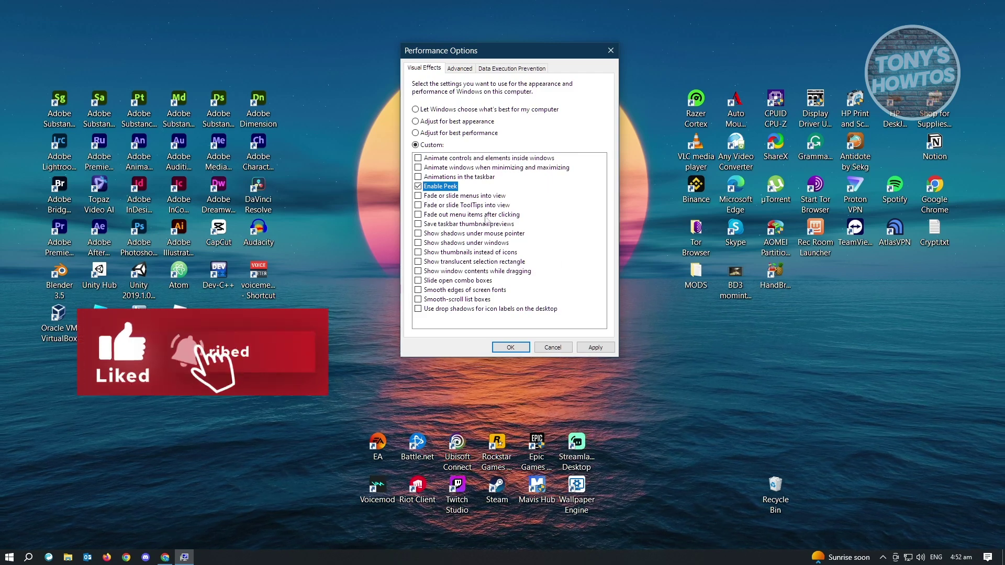
left_click(519, 346)
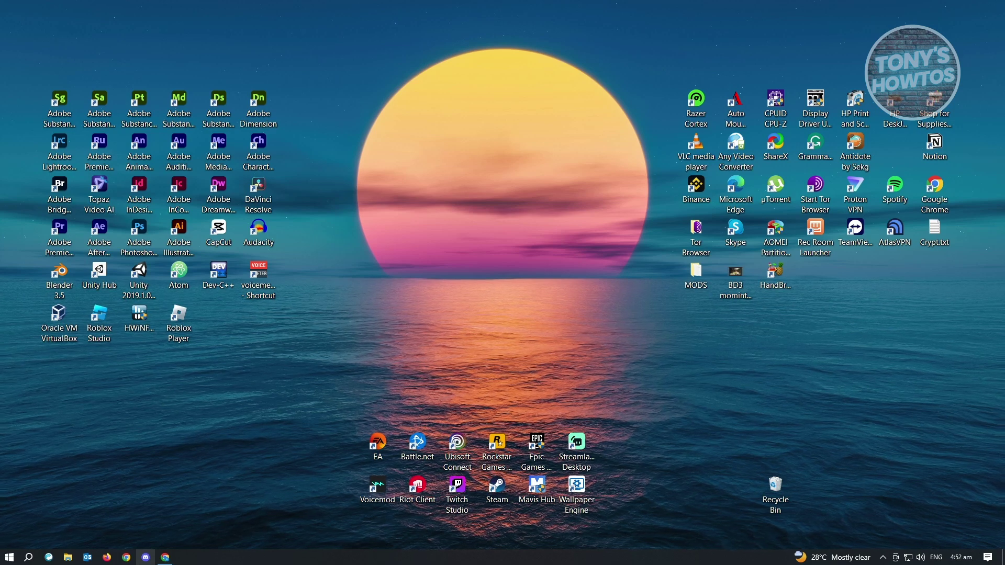
Open the Run box through a search for 'run', centre it, and confirm %temp% is entered
key("super+r")
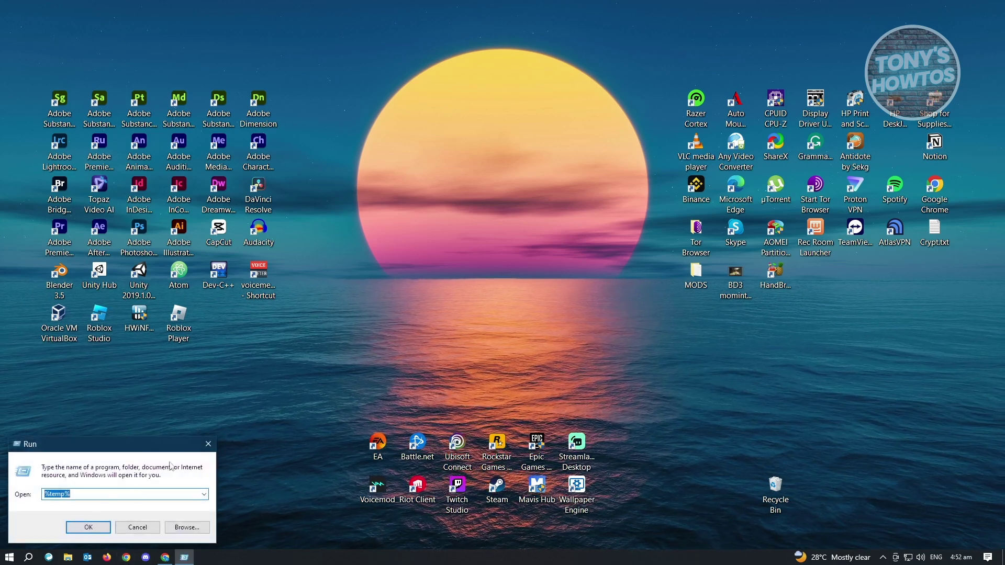
left_click(208, 444)
left_click(29, 557)
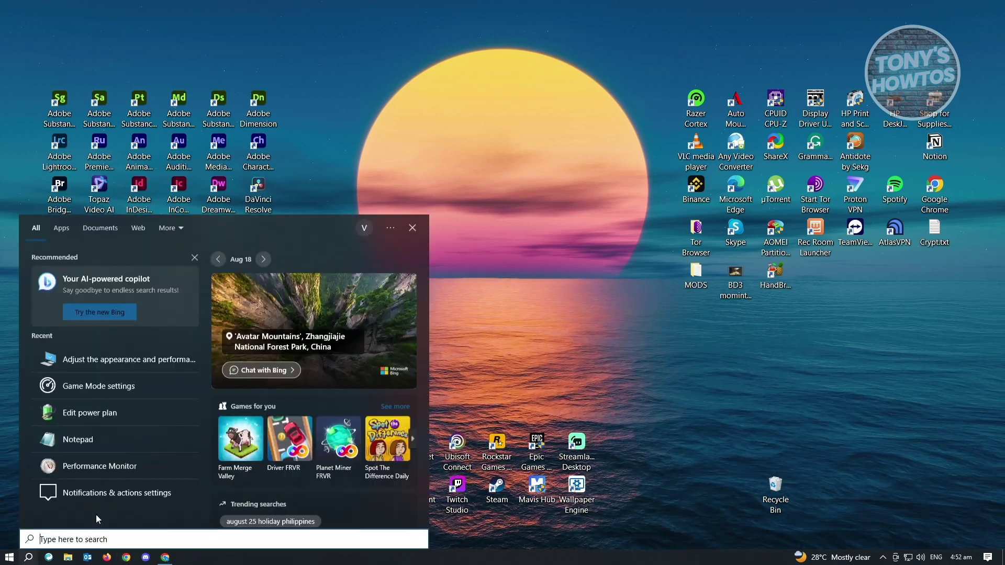
type("r")
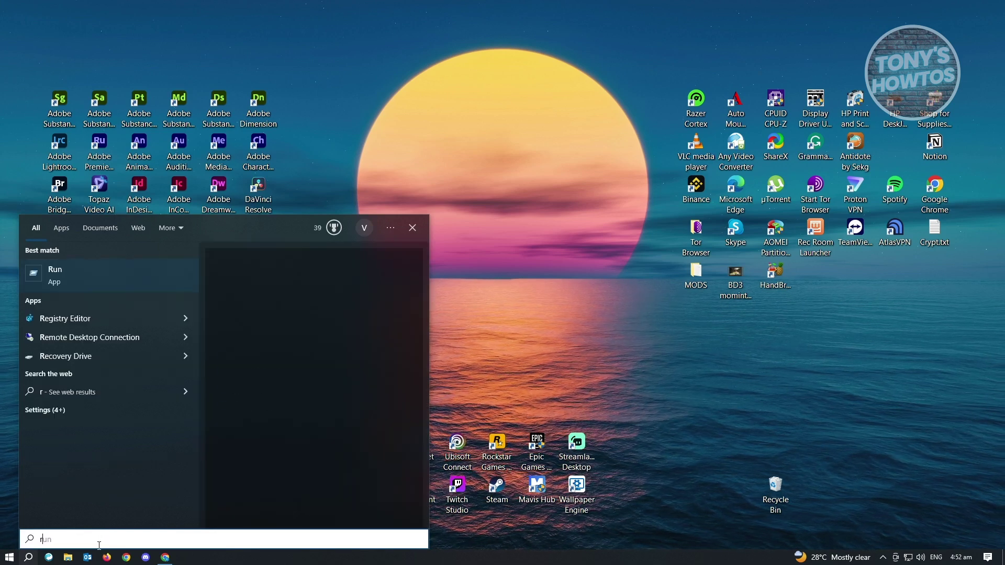
type("un")
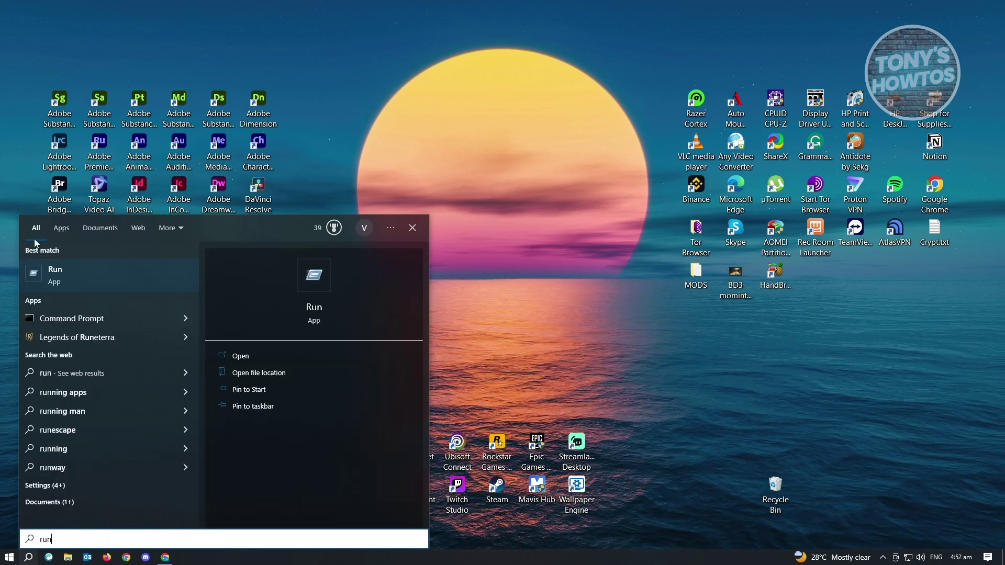
left_click(115, 276)
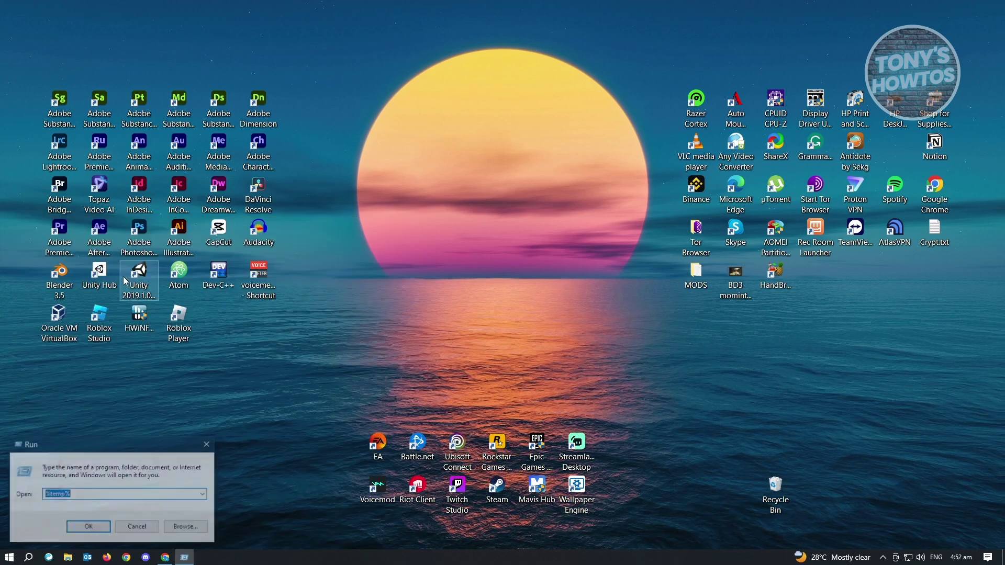
left_click_drag(83, 444, 471, 162)
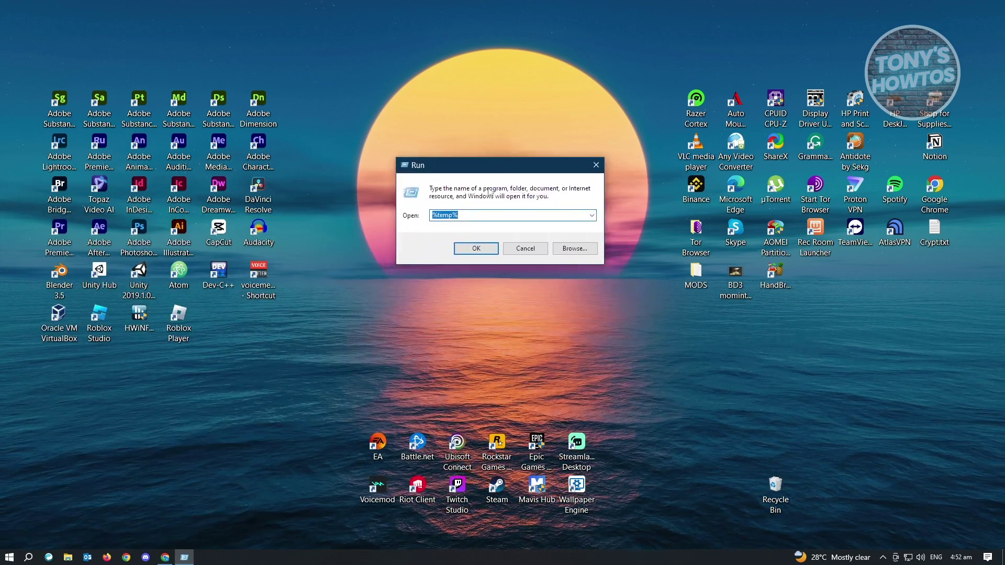
left_click(469, 218)
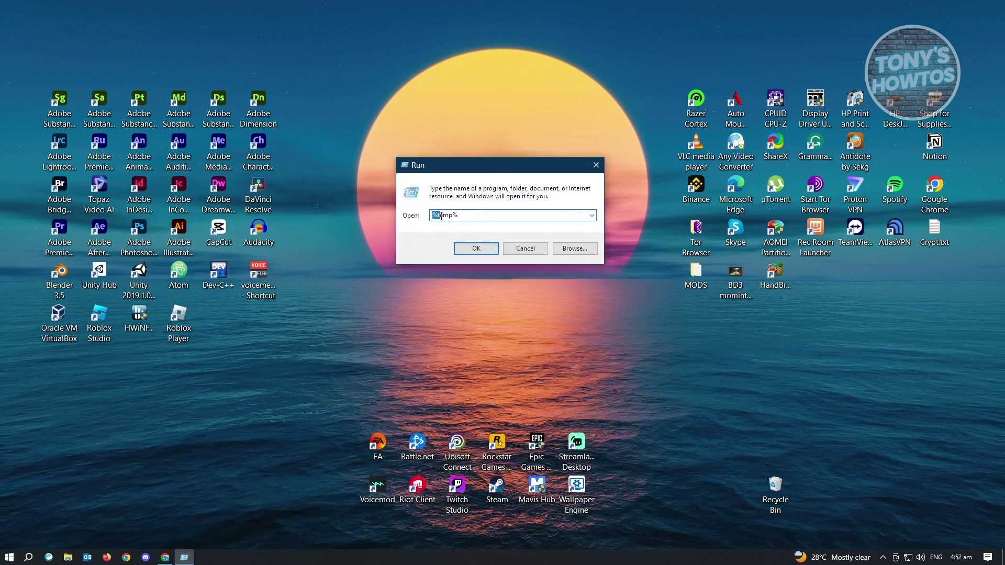
left_click_drag(441, 217, 459, 217)
left_click(459, 217)
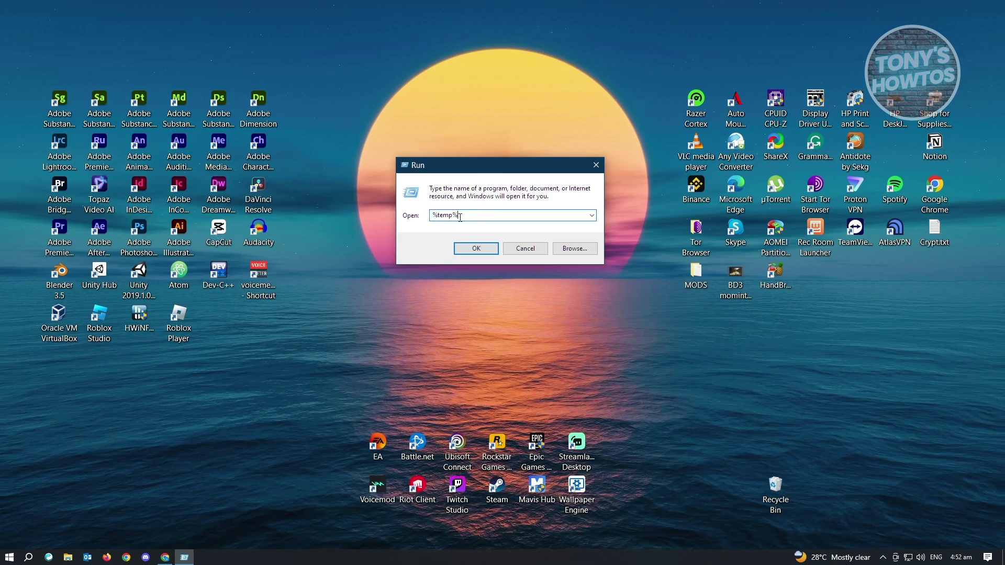
Open the %temp% folder, reposition its window, and clear a trial partial selection
left_click(476, 248)
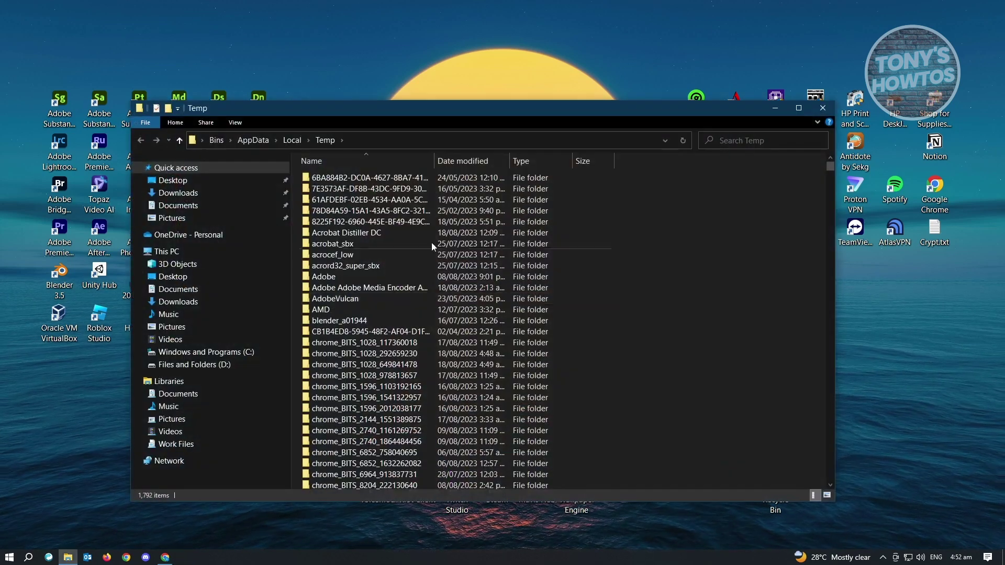
left_click_drag(335, 116, 332, 78)
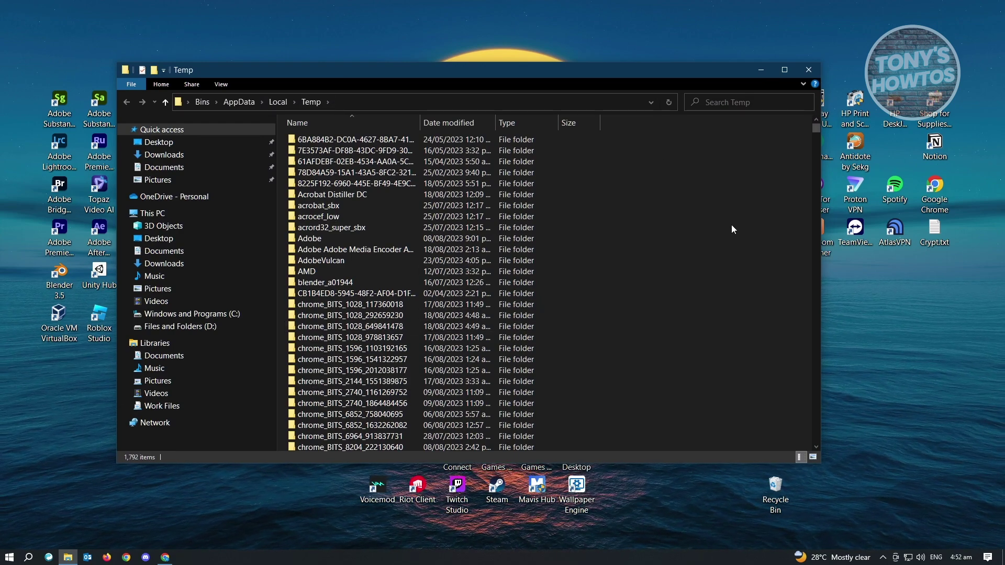
left_click_drag(665, 143, 645, 307)
scroll(645, 308, "up", 20)
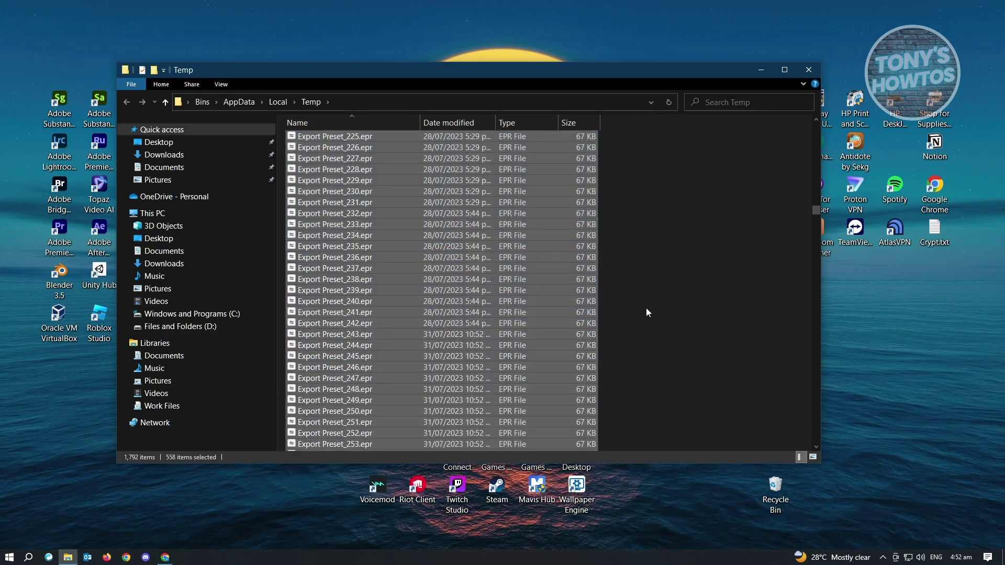
scroll(669, 325, "up", 9)
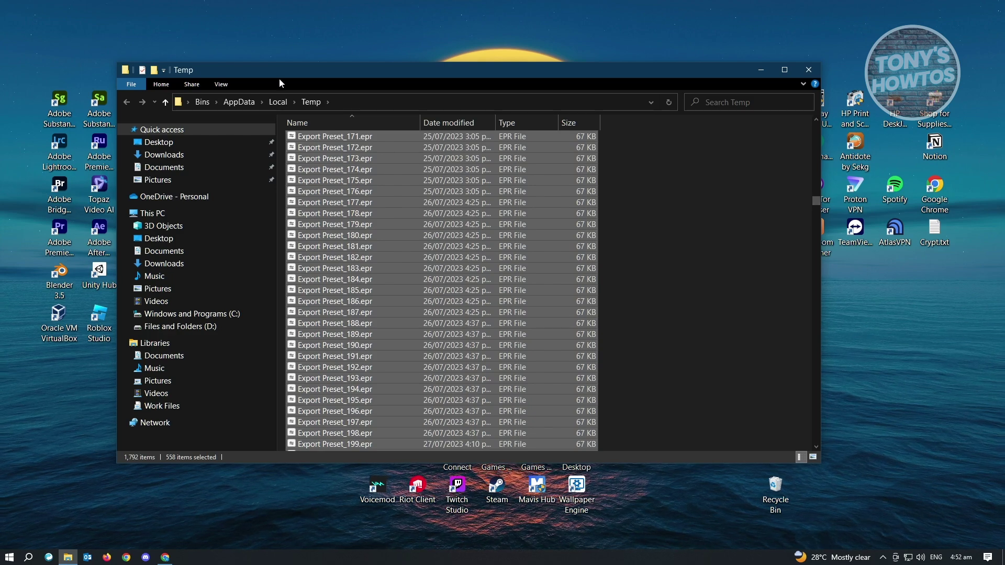
left_click_drag(815, 203, 817, 118)
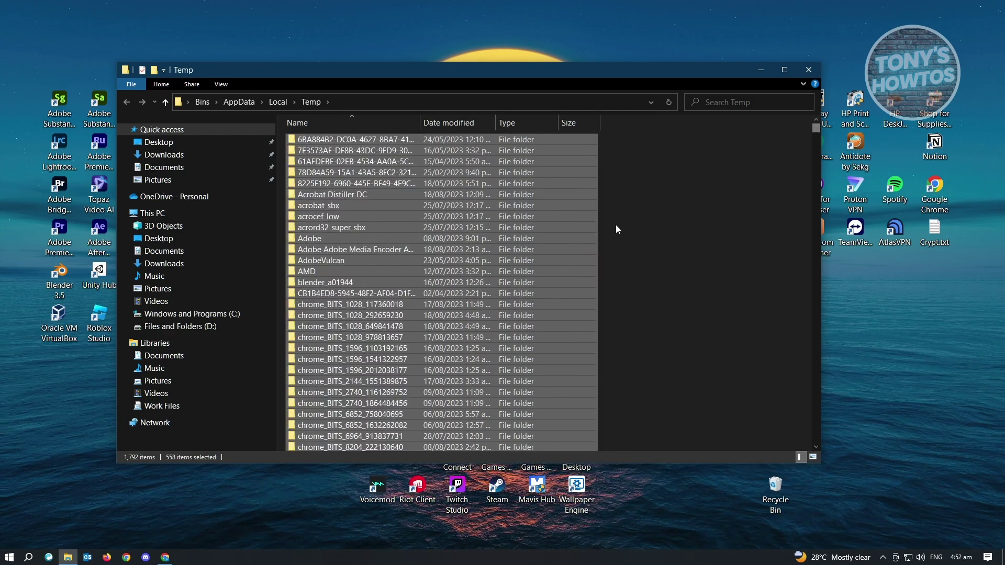
left_click(658, 204)
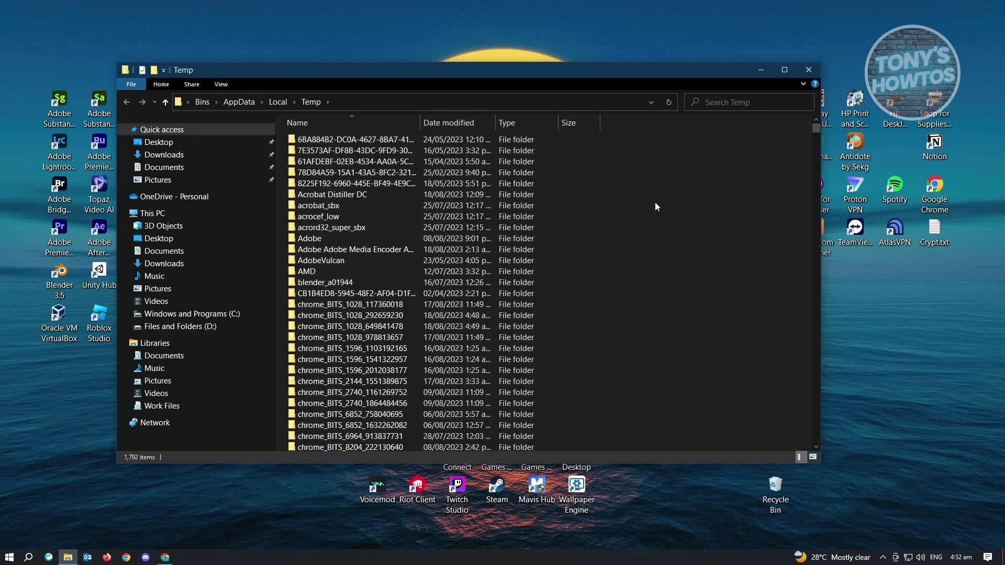
Select all 1,792 Temp items with Ctrl+A and bring up their context menu
key("ctrl+a")
scroll(649, 214, "down", 20)
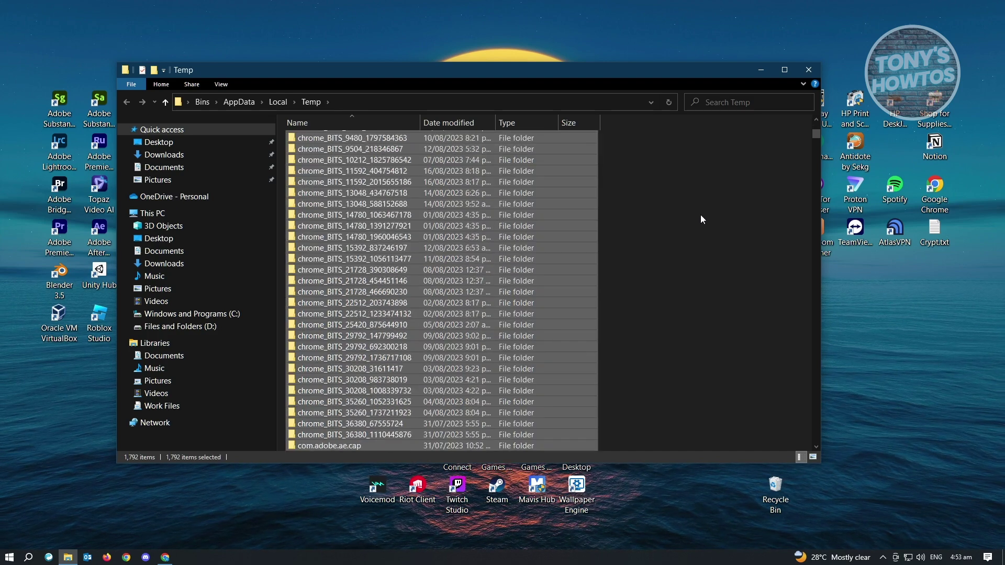
scroll(675, 250, "down", 5)
scroll(674, 254, "up", 10)
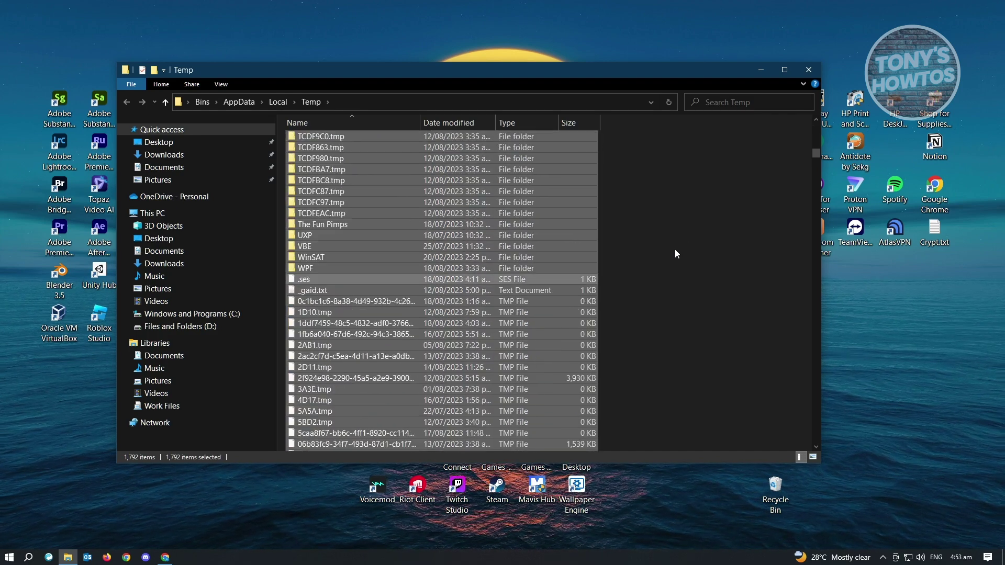
scroll(671, 260, "up", 10)
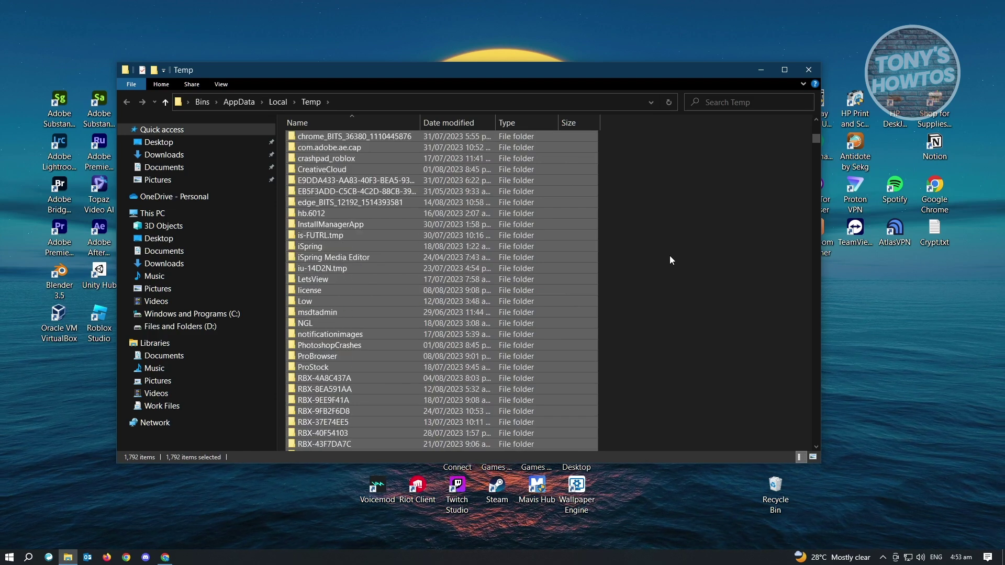
right_click(410, 215)
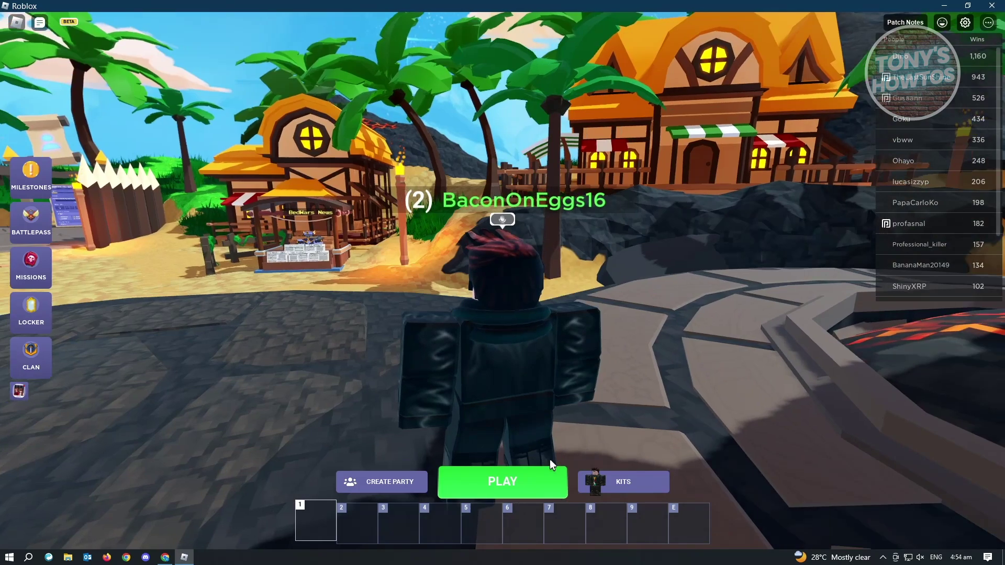
Move the avatar around the Roblox lobby with the S key
key("s")
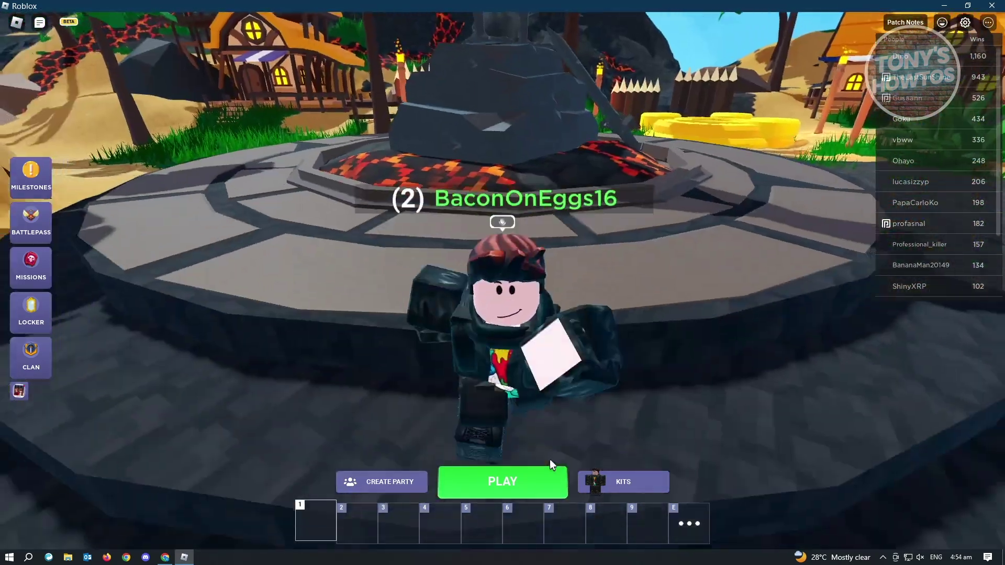
Open the Roblox Esc menu's Settings tab and scroll down to Graphics Mode
key("Escape")
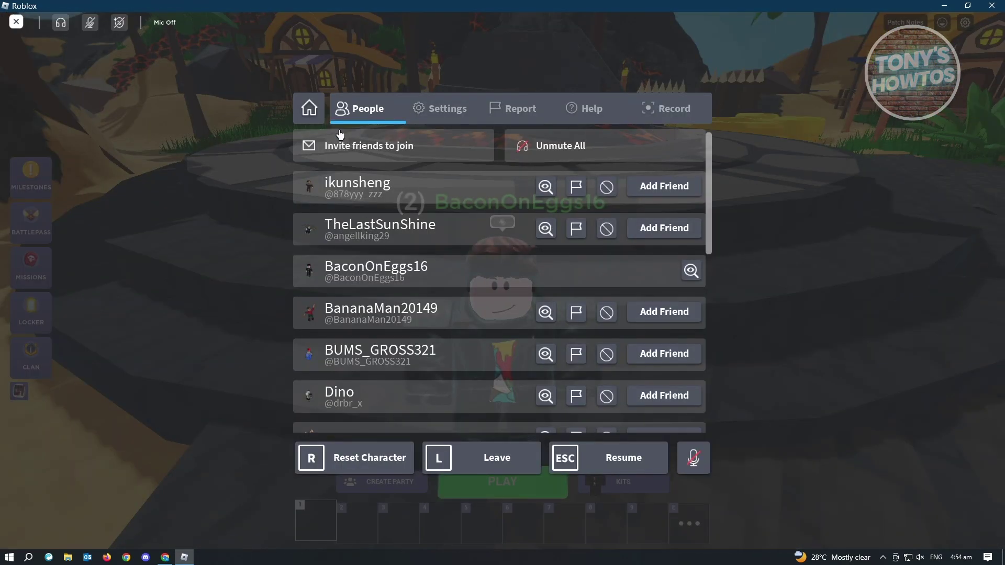
left_click(435, 118)
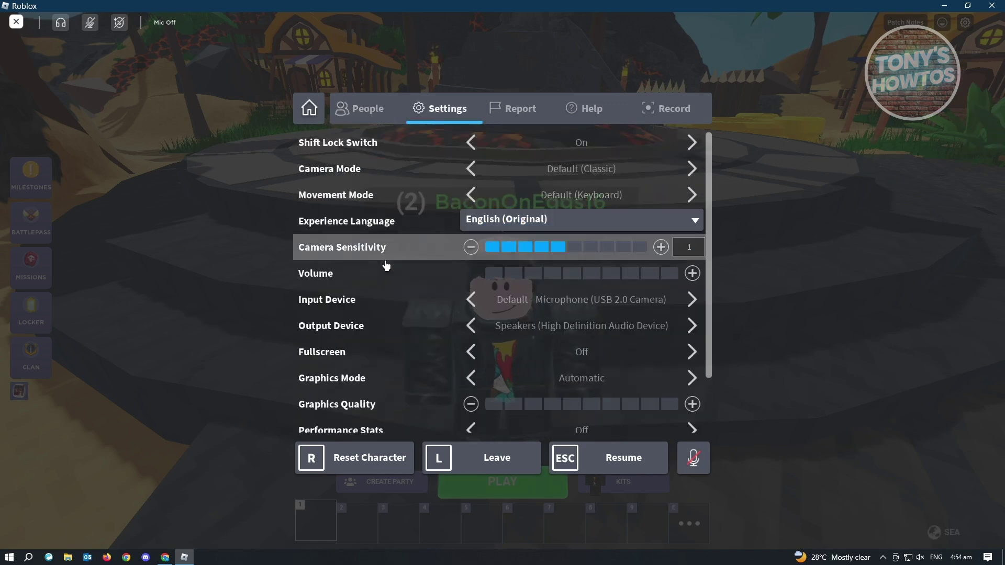
scroll(375, 285, "down", 3)
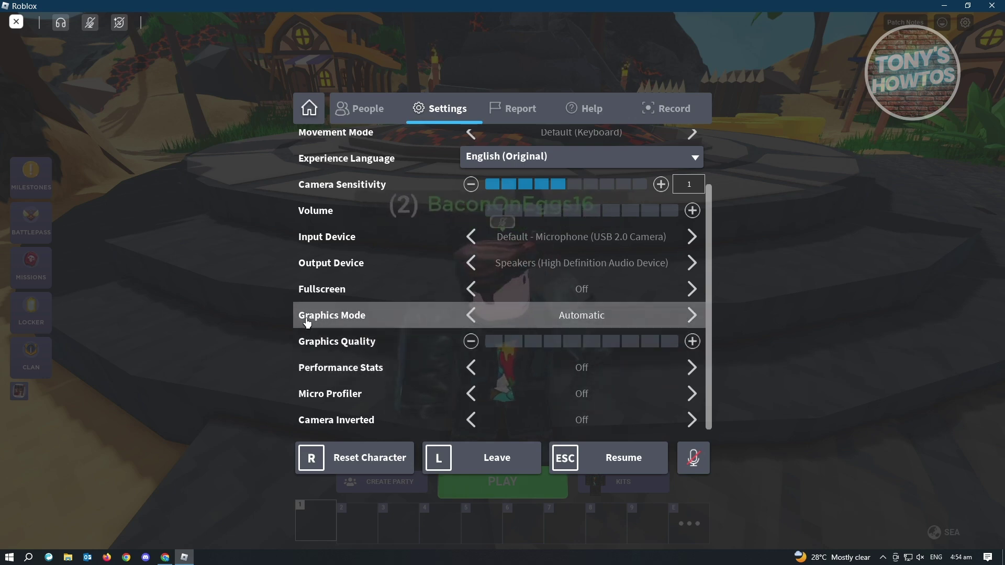
Switch Roblox Graphics Mode to Manual, cut Graphics Quality to one bar, and exit the menu
left_click(470, 316)
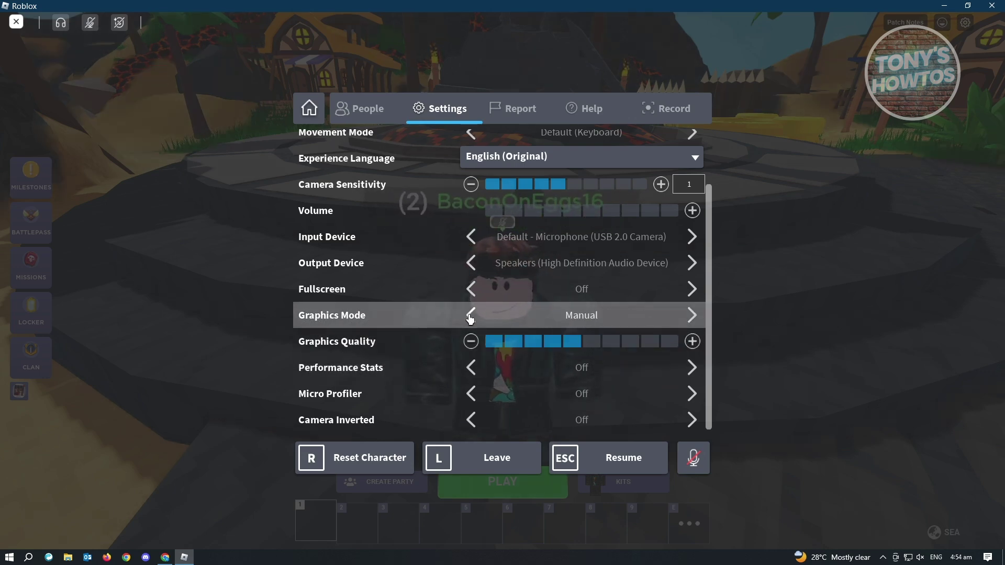
left_click(472, 343)
left_click(472, 342)
left_click(472, 343)
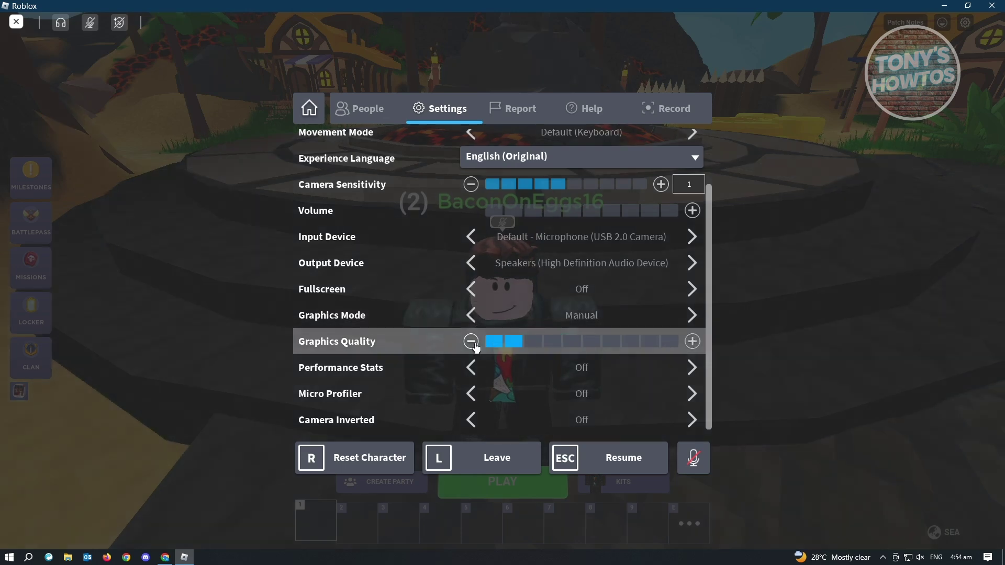
left_click(471, 343)
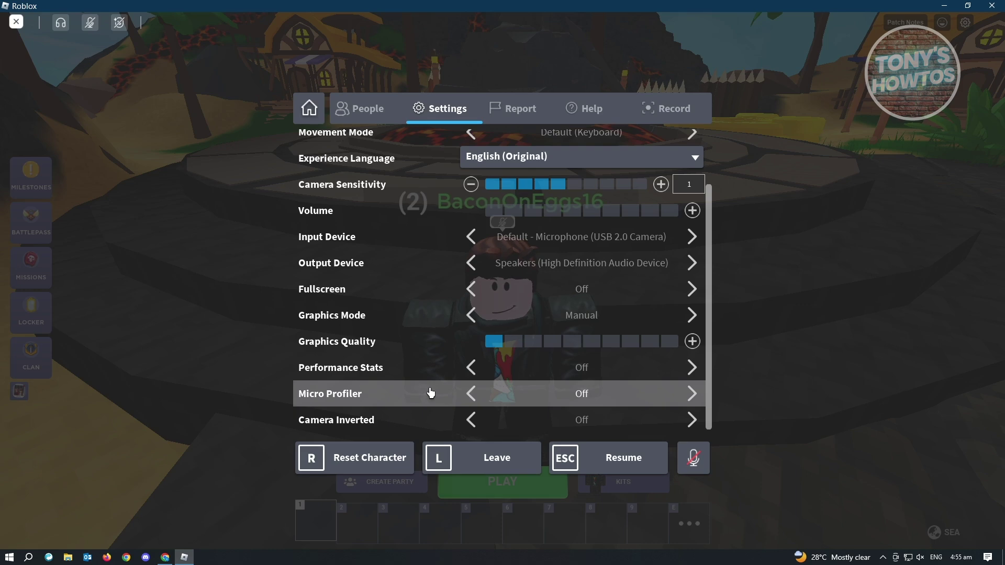
scroll(654, 220, "up", 1)
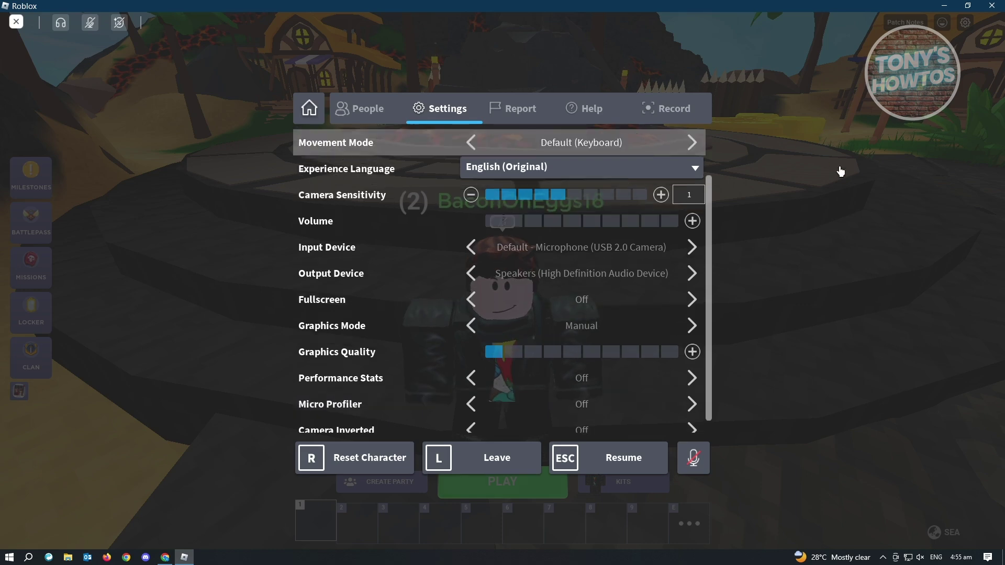
key("Escape")
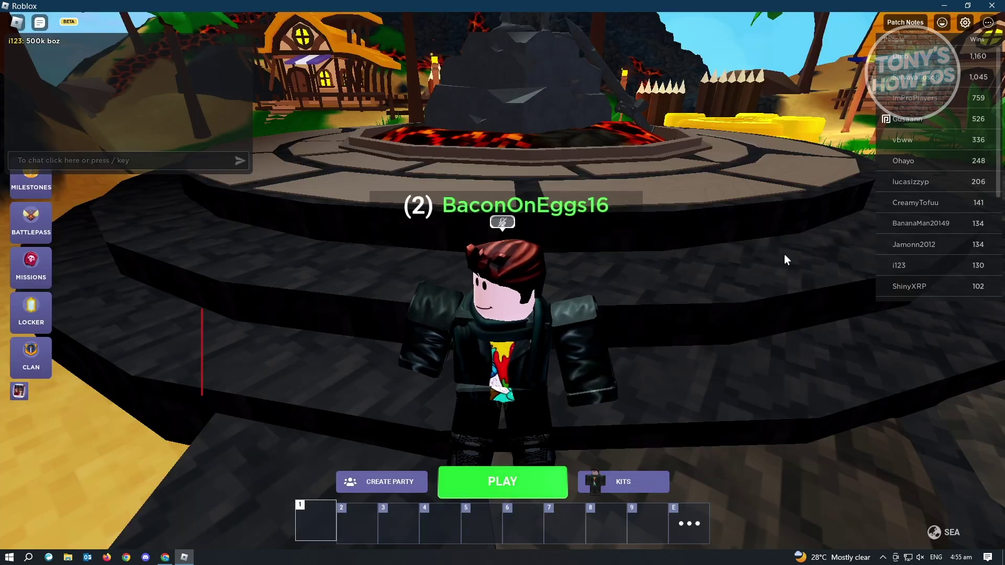